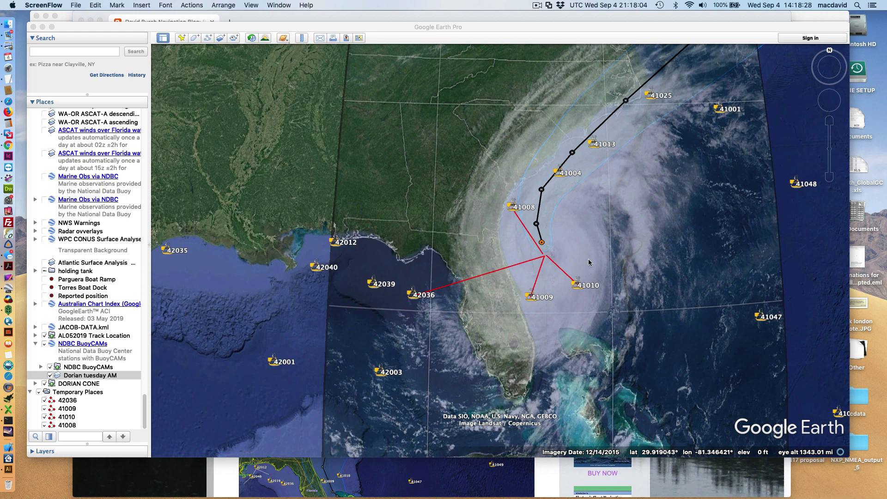
Step: Toggle the Dorian tuesday AM cloud overlay off and on, then open buoy 41010's camera image
left_click(50, 375)
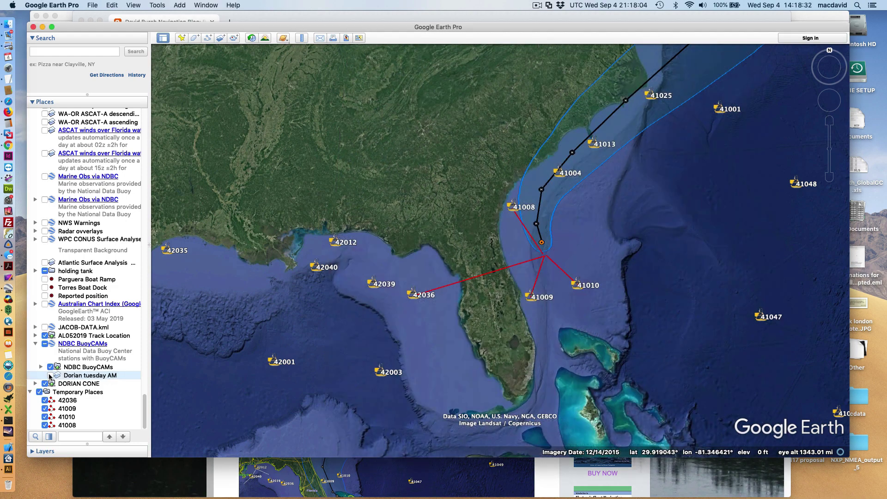
left_click(50, 375)
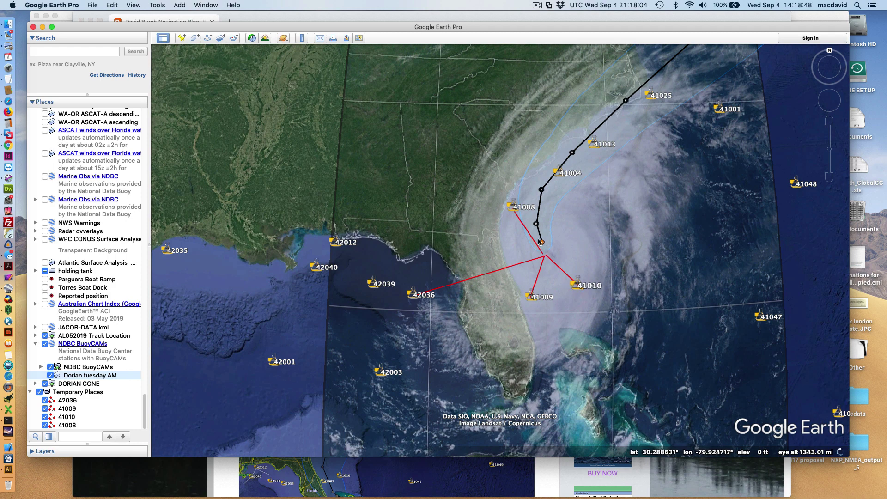
left_click(576, 286)
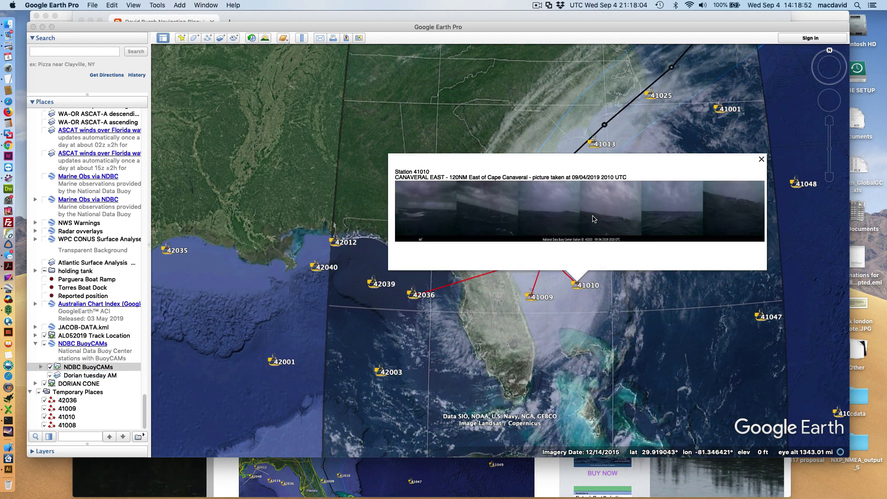
right_click(594, 219)
left_click(623, 221)
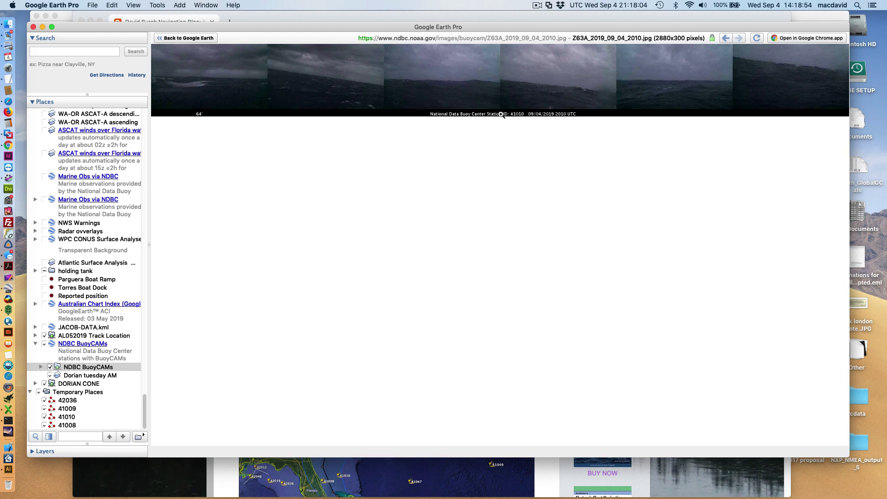
Step: Enlarge the 41010 panorama to full size, scroll across it, and return to the map
left_click(497, 89)
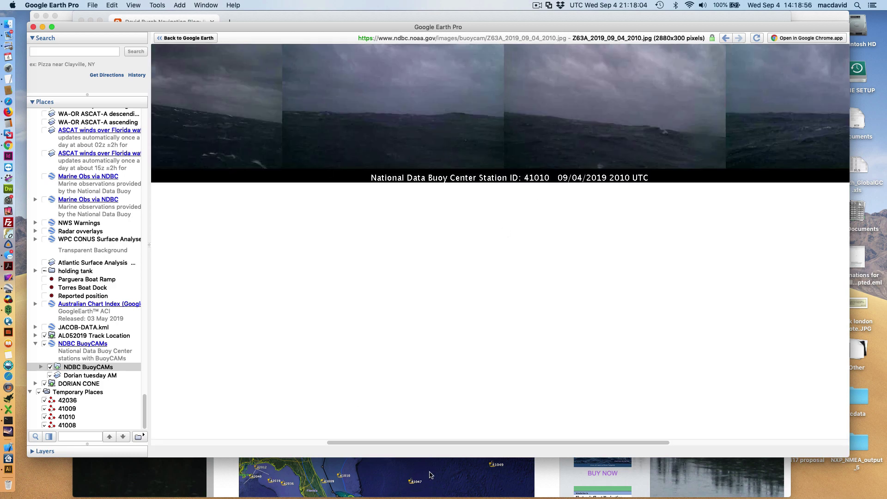
left_click_drag(434, 438, 227, 412)
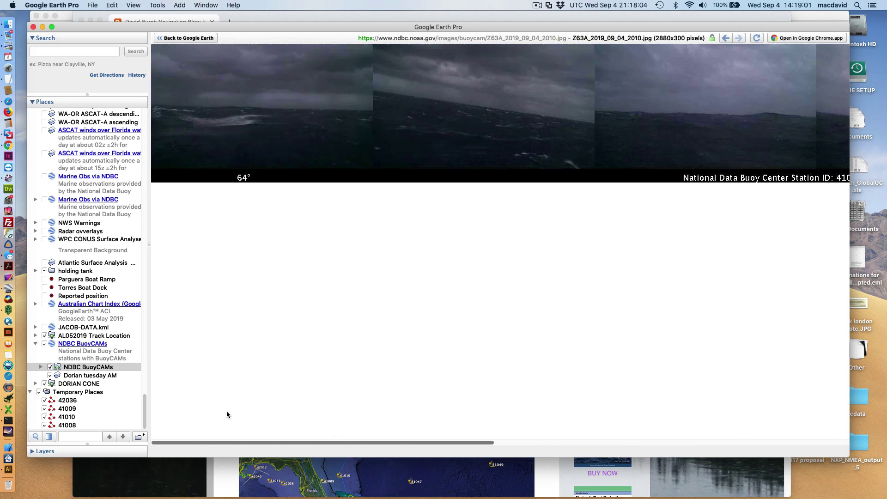
left_click(180, 35)
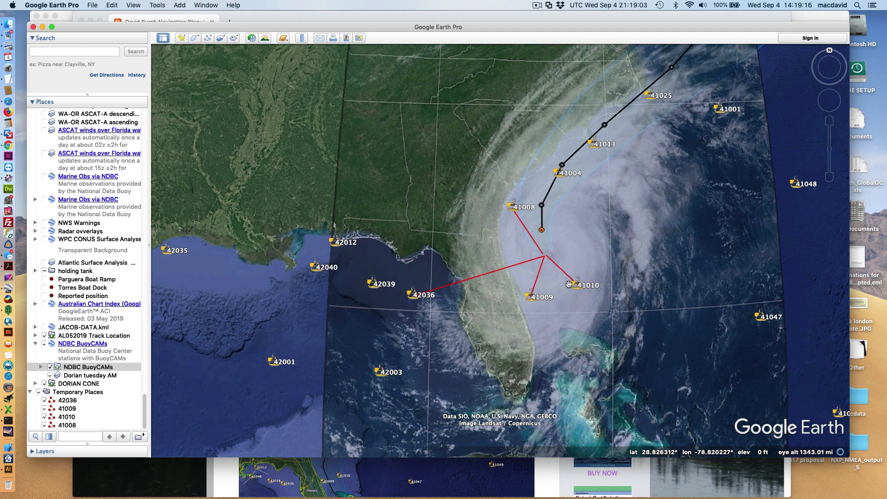
Step: Bring the Chrome blog forward, view Buoy cams on GE.pdf in Acrobat, then return to Google Earth
left_click(472, 483)
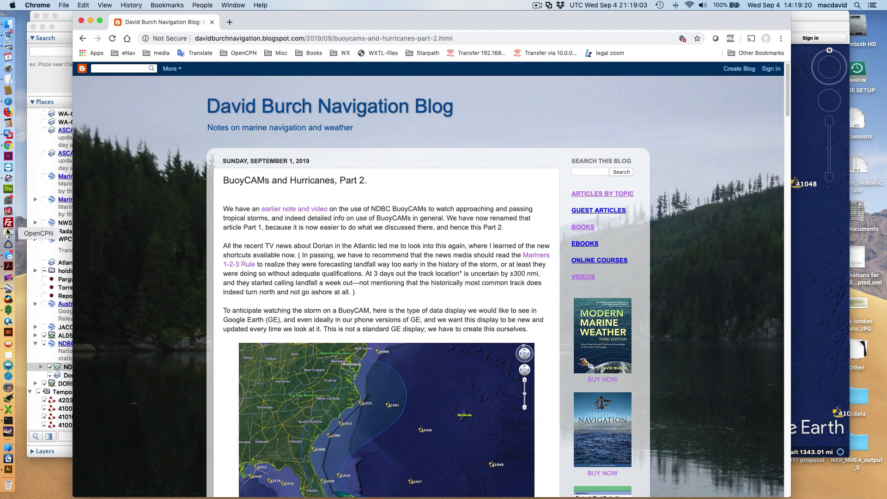
left_click(8, 267)
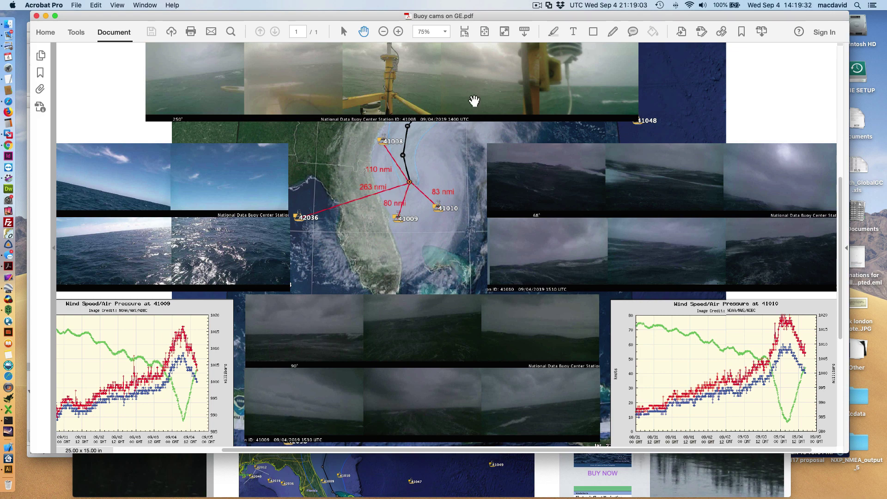
key("super+Tab")
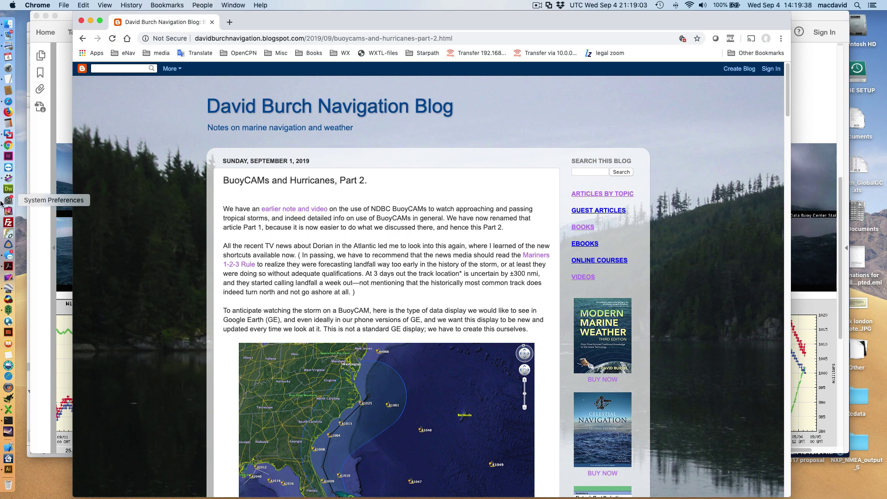
left_click(9, 287)
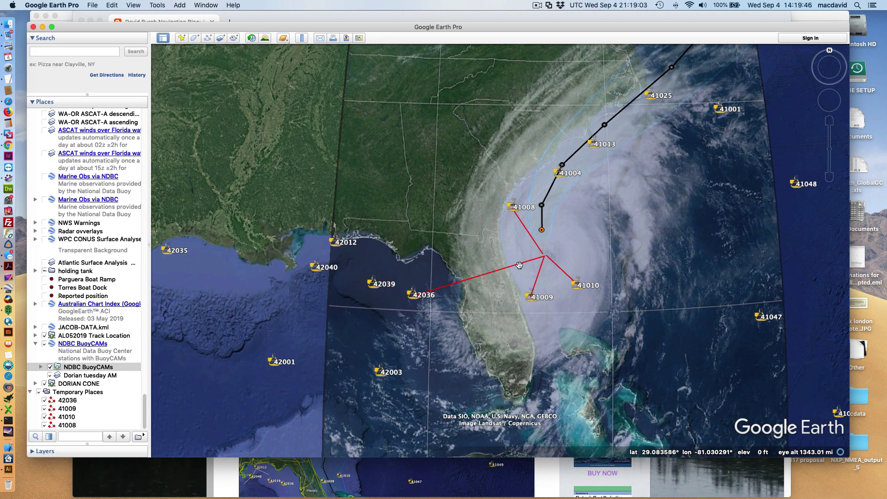
Step: Zoom out to the globe and back in over the Gulf buoy network
scroll(485, 287, "down", 5)
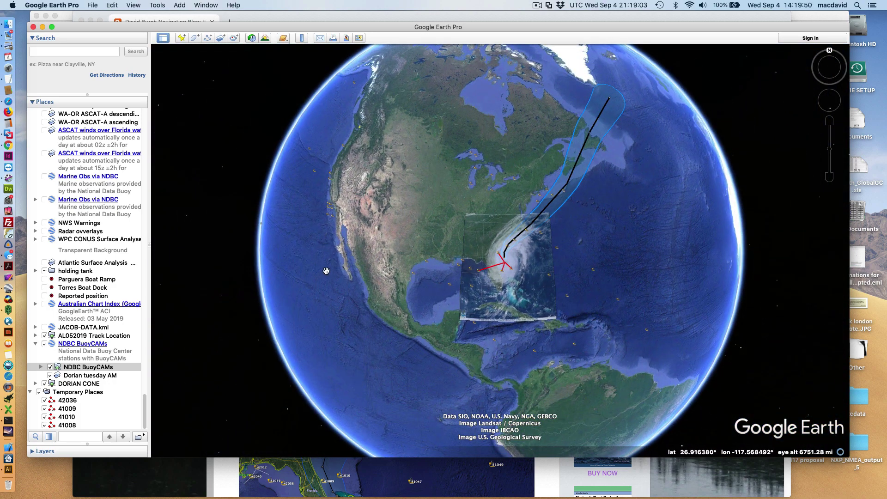
scroll(472, 292, "up", 5)
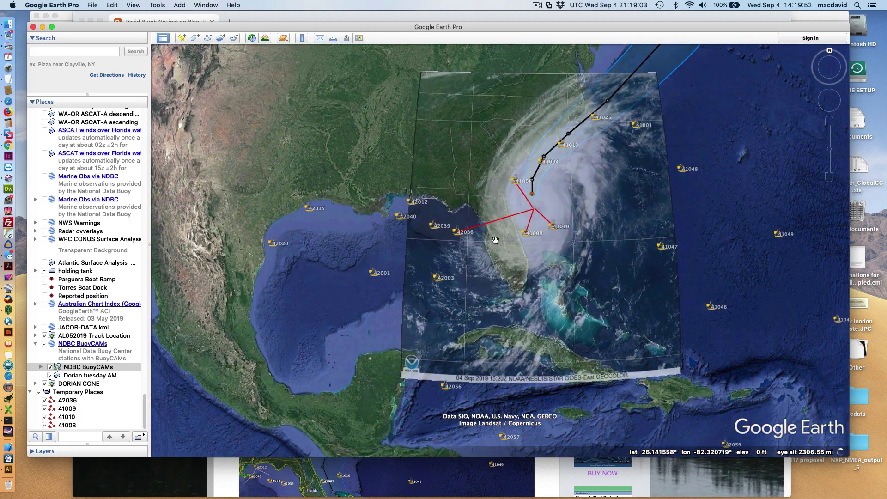
scroll(489, 247, "up", 3)
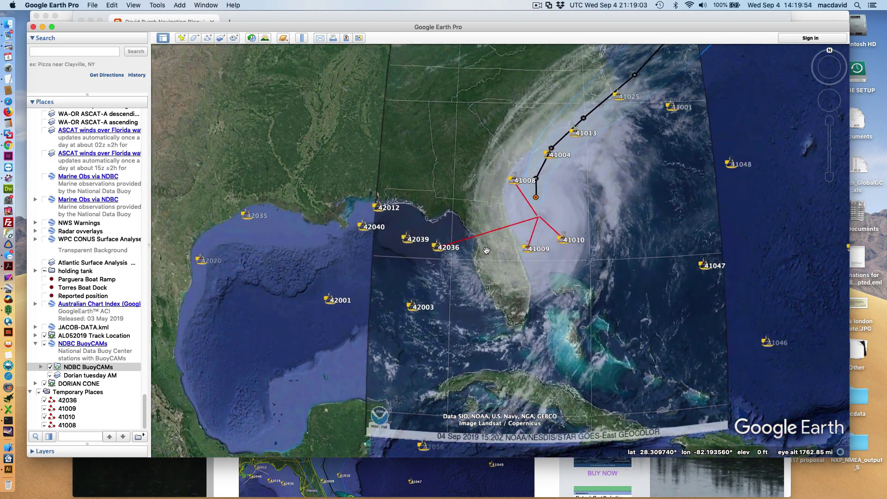
Step: Open buoy 42036's camera panorama, scroll across it, and return to the hurricane map
left_click(438, 251)
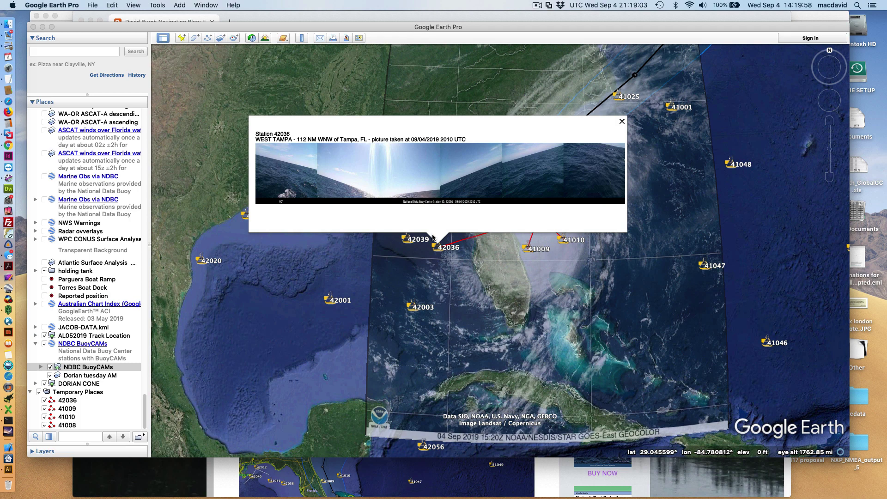
left_click(622, 124)
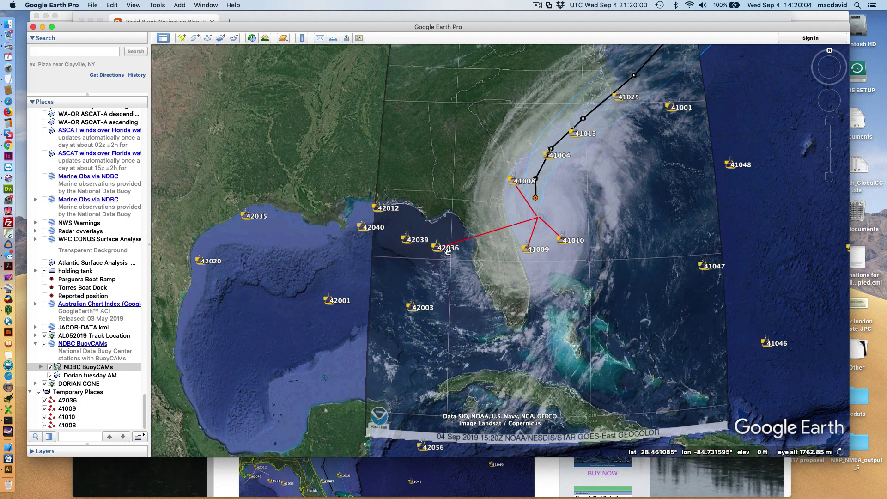
left_click(437, 249)
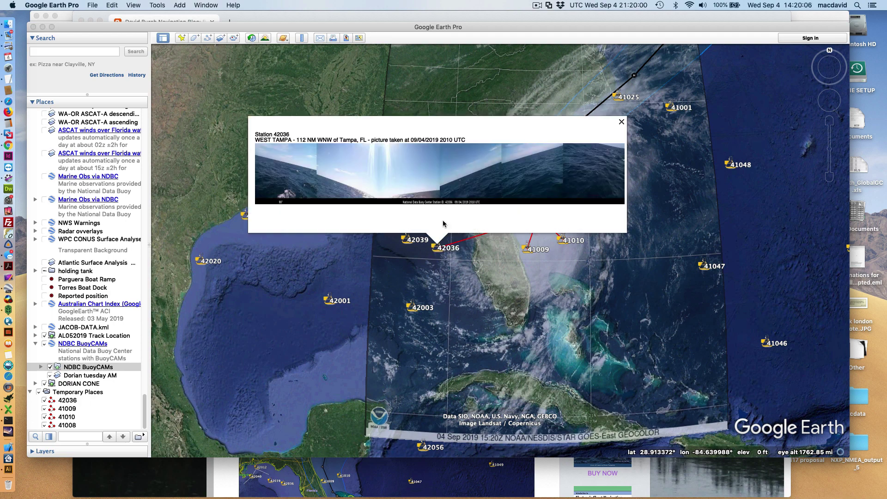
right_click(446, 174)
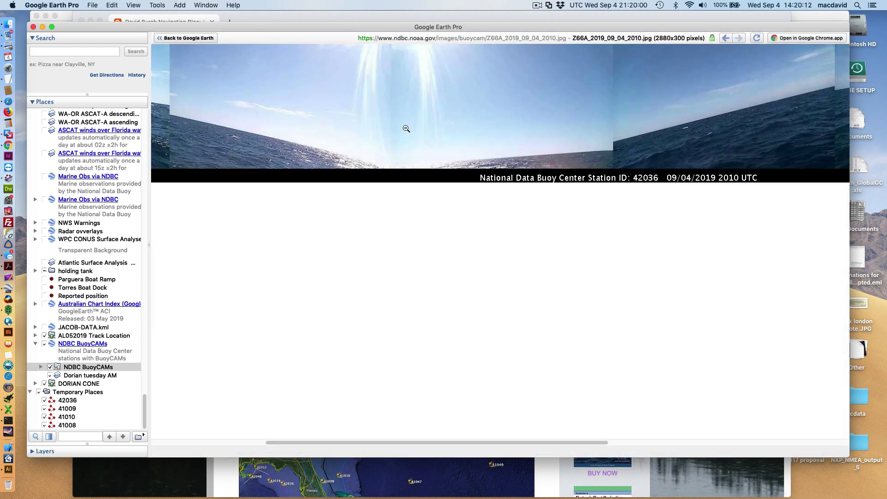
left_click_drag(436, 443, 631, 431)
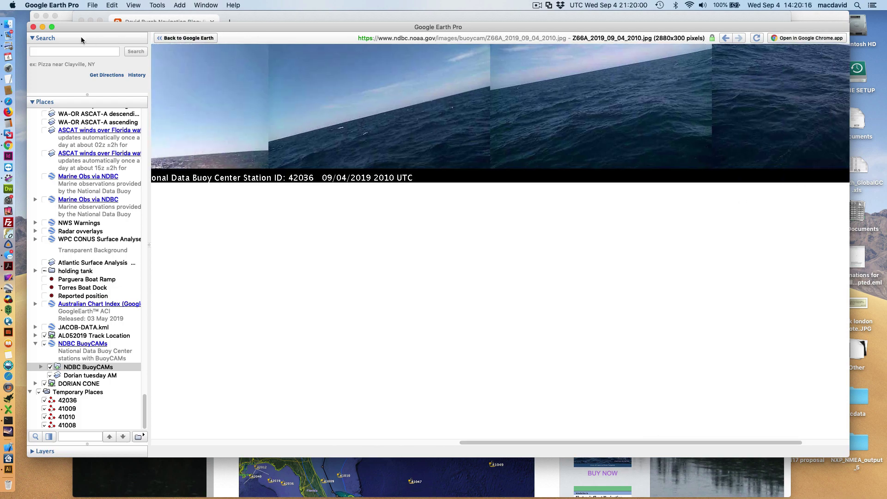
left_click(191, 38)
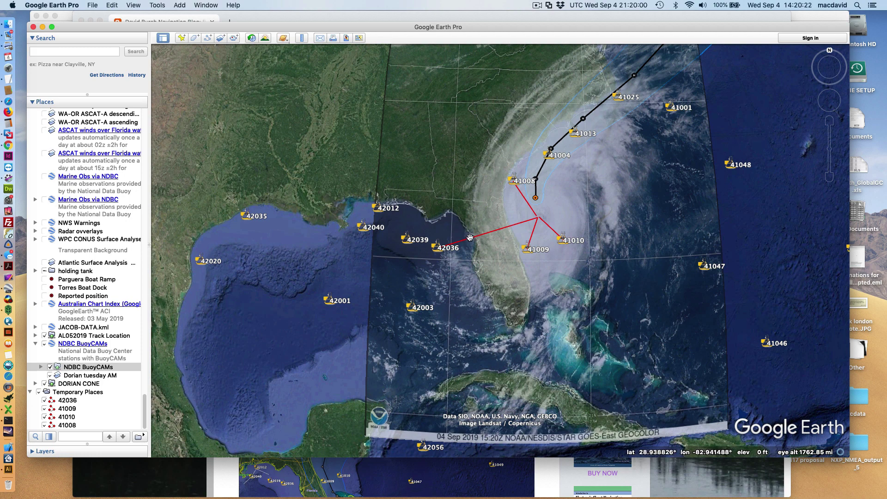
left_click(528, 251)
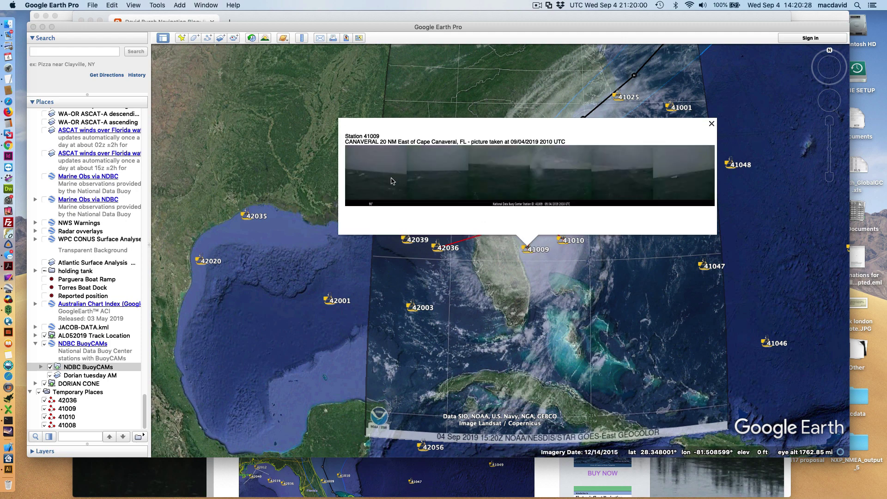
left_click(712, 125)
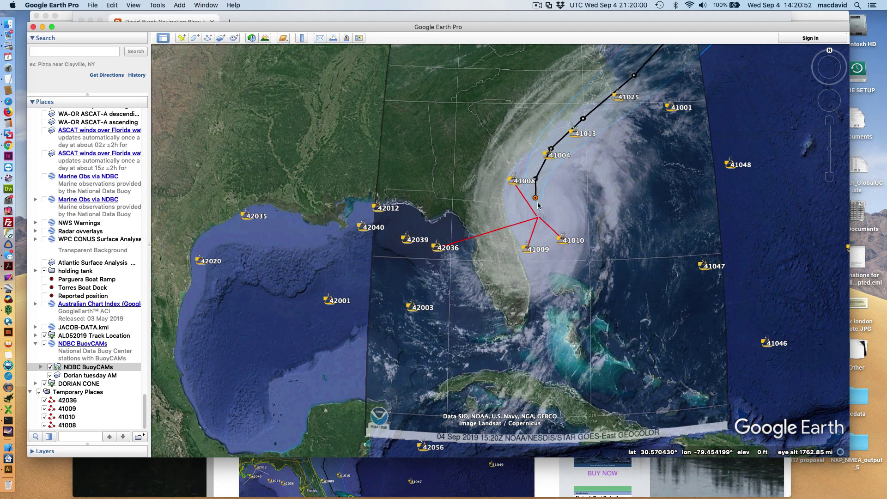
Step: Scroll through the BuoyCAM blog post, then move Chrome to the bottom-right corner
left_click(444, 482)
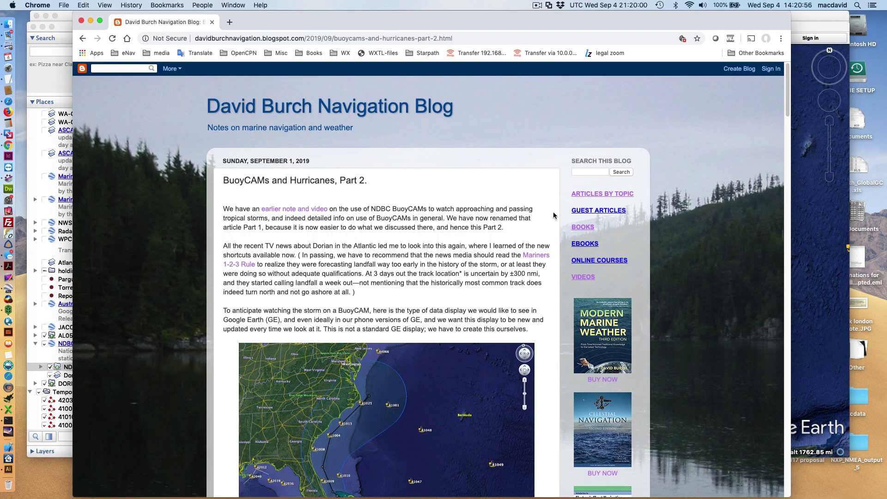
scroll(445, 290, "down", 10)
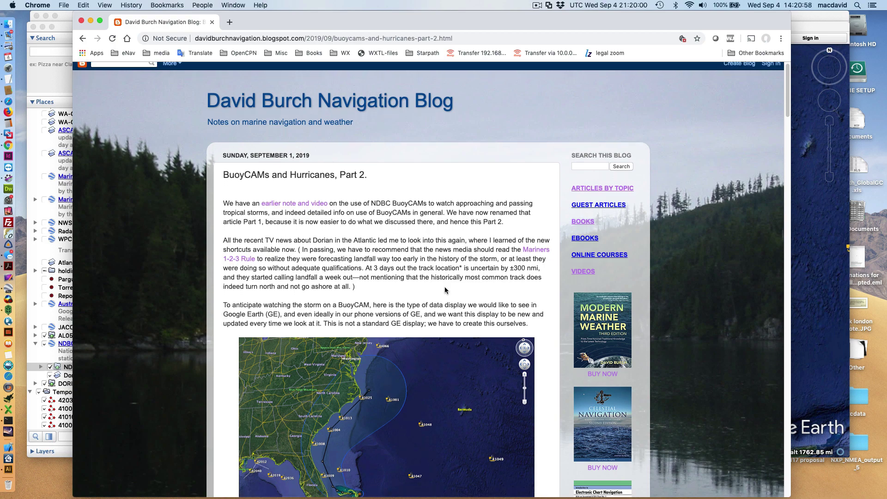
scroll(446, 290, "down", 13)
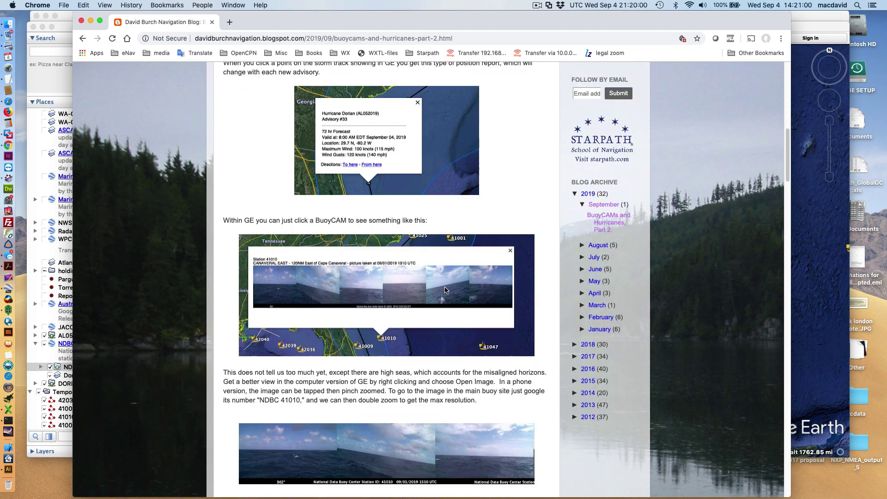
scroll(445, 287, "down", 15)
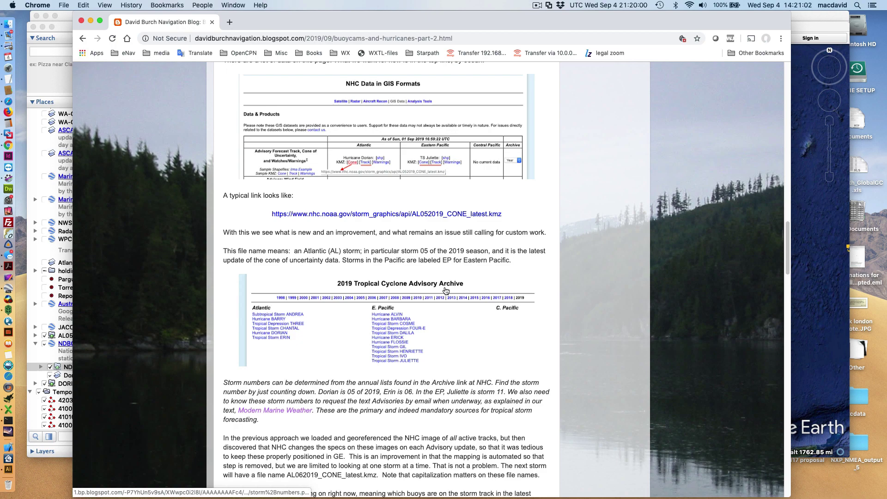
scroll(444, 287, "down", 12)
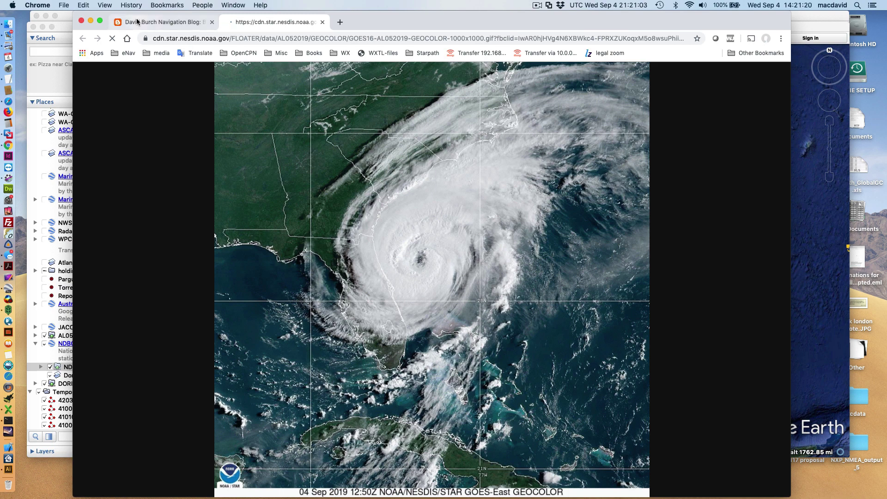
left_click(162, 22)
left_click_drag(295, 26, 804, 492)
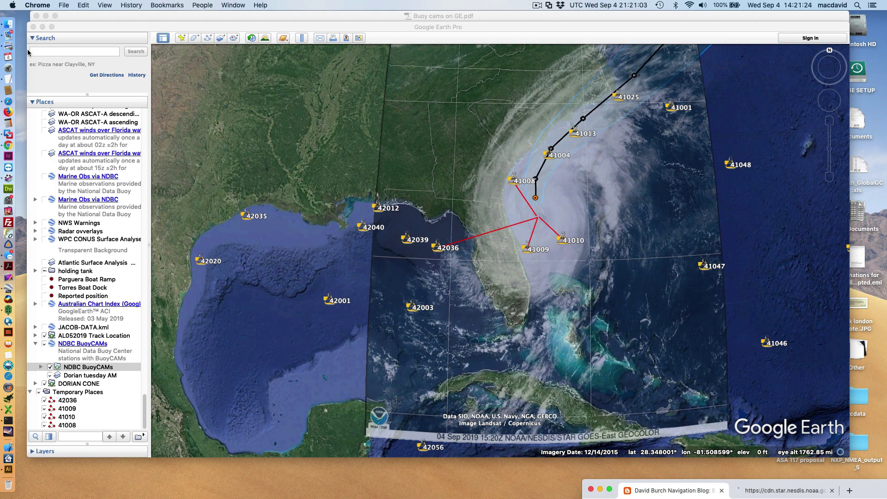
Step: Bring Buoy cams on GE.pdf to the front, pan up to the chart legends, and zoom in
left_click_drag(275, 30, 278, 31)
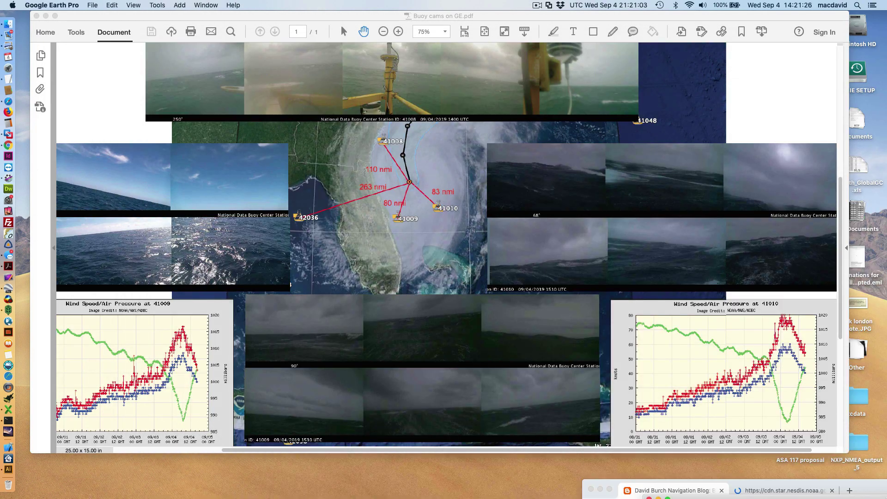
left_click_drag(344, 11, 330, 11)
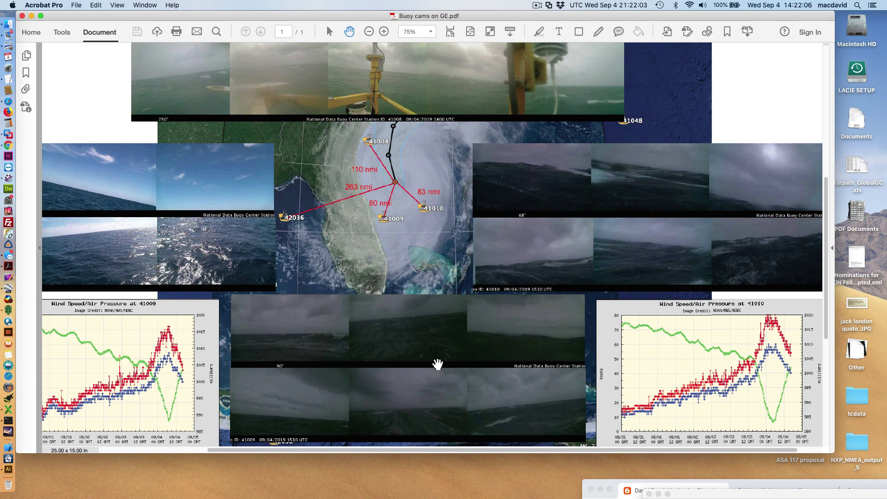
left_click_drag(428, 343, 428, 268)
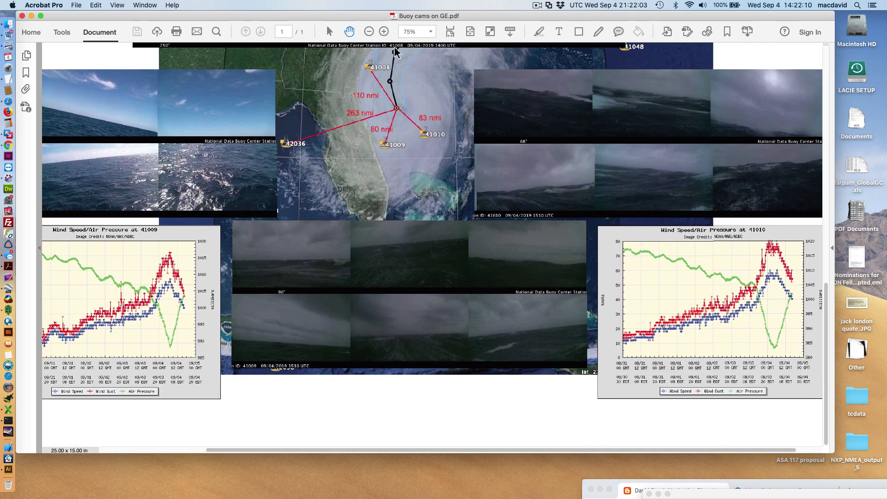
left_click(384, 31)
Step: Zoom the composite to 200%, scroll around it, then zoom back out to 100%
key("super+equal")
scroll(555, 421, "down", 3)
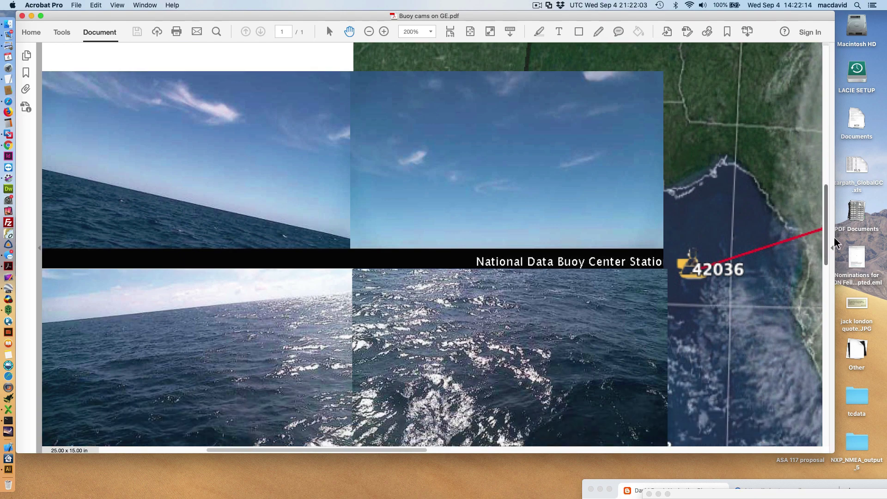
left_click_drag(821, 230, 820, 395)
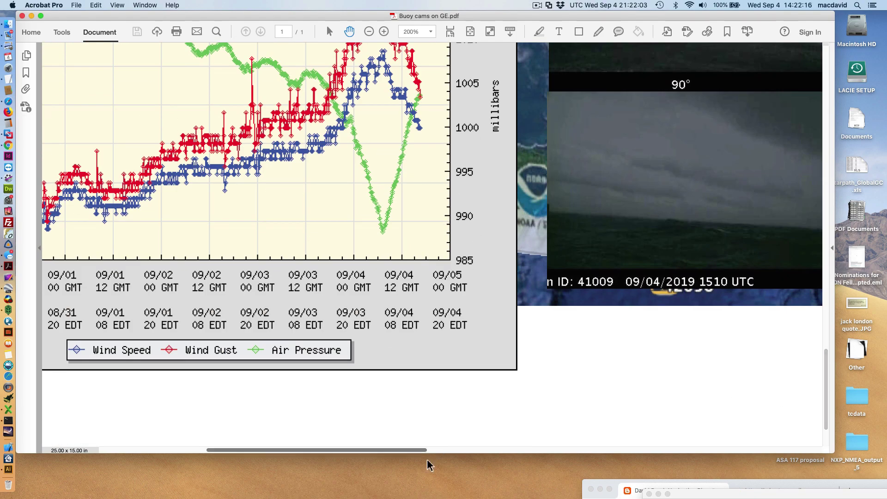
left_click_drag(425, 450, 611, 462)
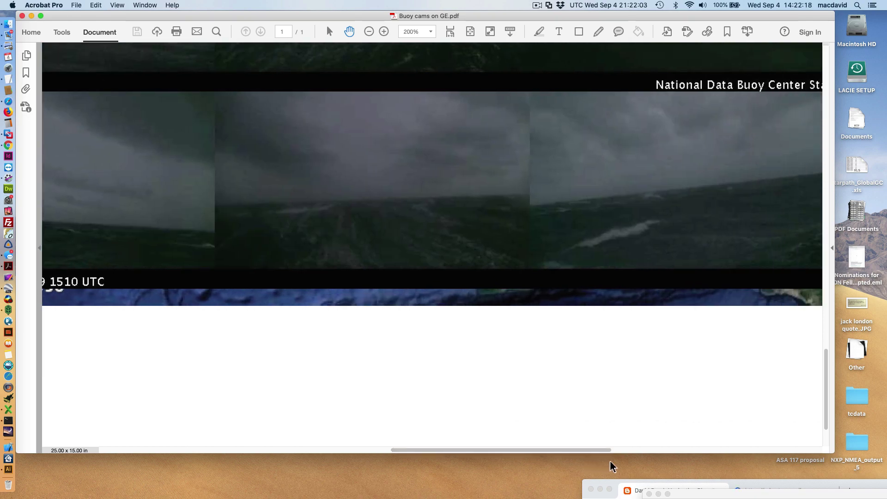
left_click(375, 40)
left_click(375, 39)
left_click(375, 39)
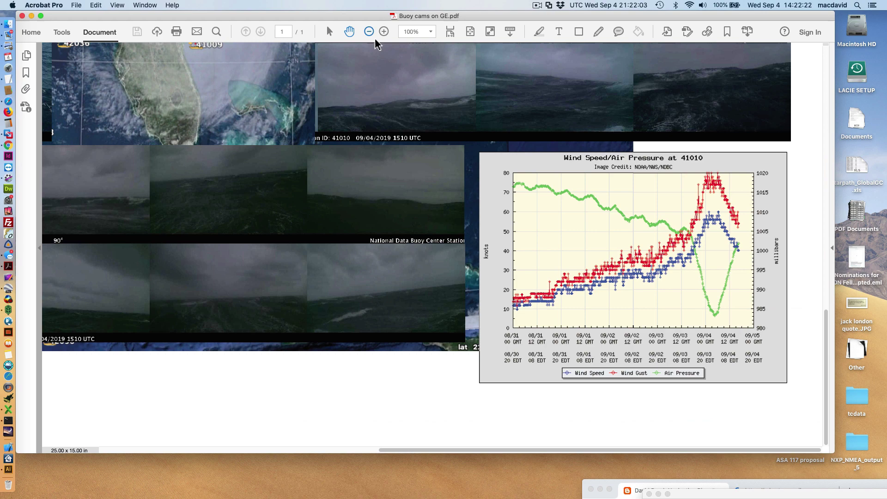
Step: Pan across the Florida map and buoy panels down to buoy 41010's wind/pressure chart
left_click_drag(356, 233, 638, 403)
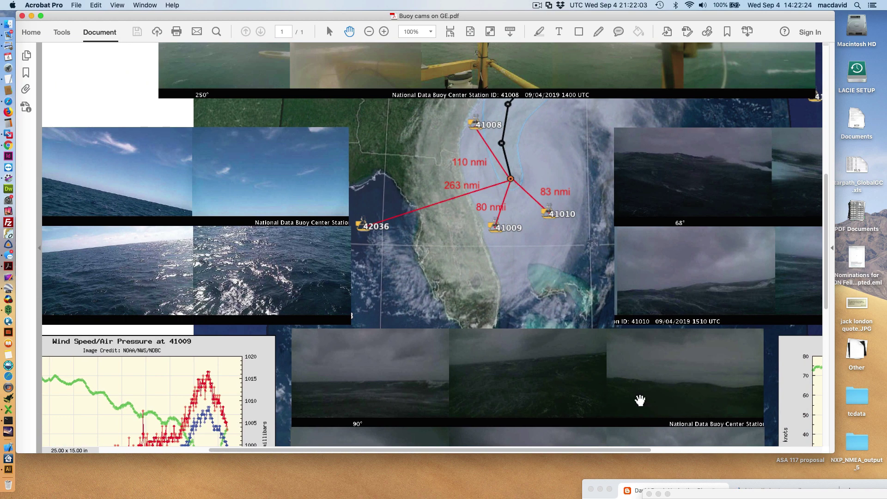
left_click_drag(512, 267, 708, 264)
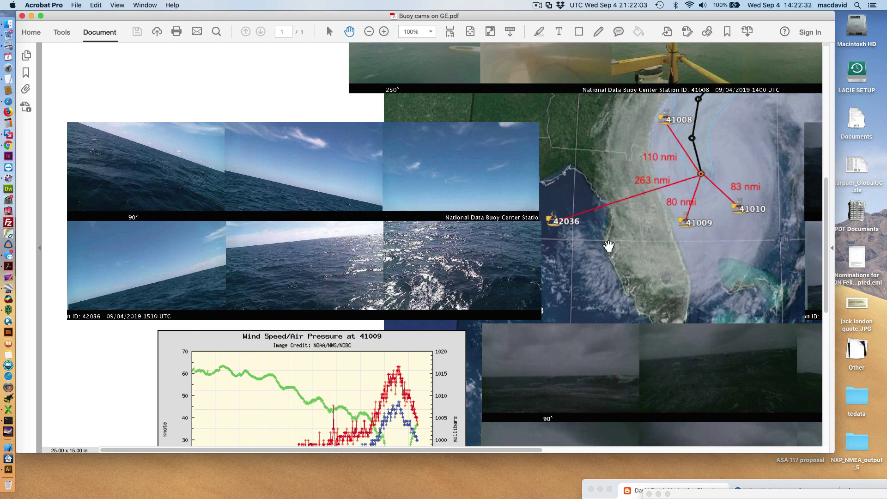
scroll(652, 245, "right", 10)
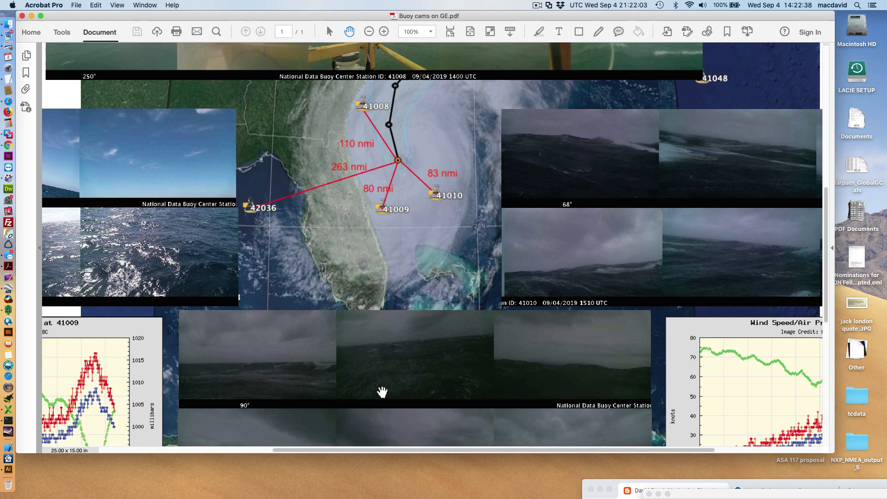
left_click_drag(382, 392, 300, 217)
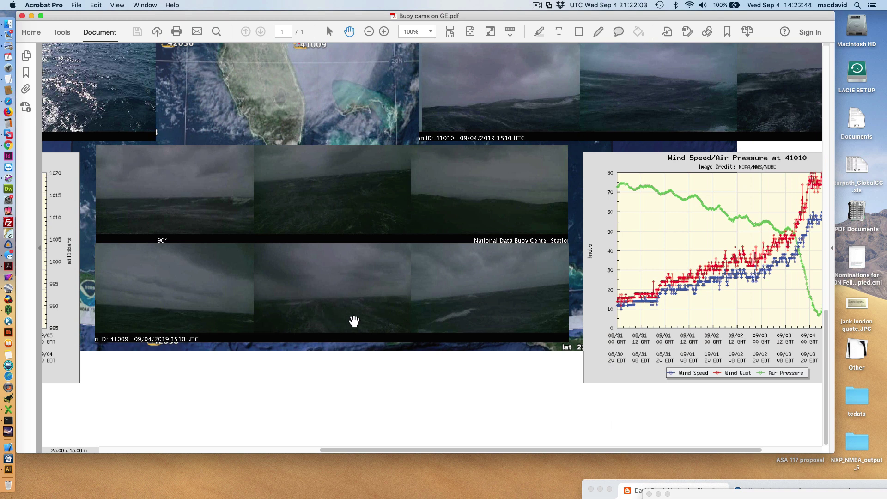
scroll(363, 279, "right", 3)
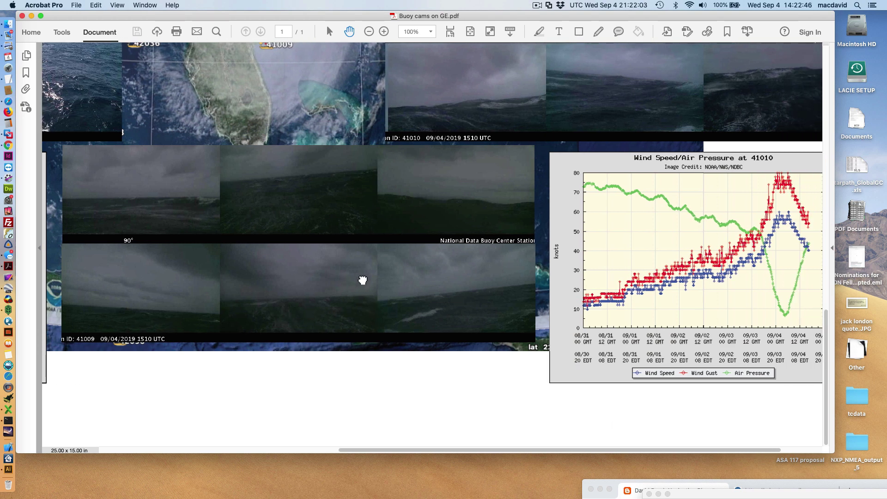
left_click_drag(362, 291, 123, 257)
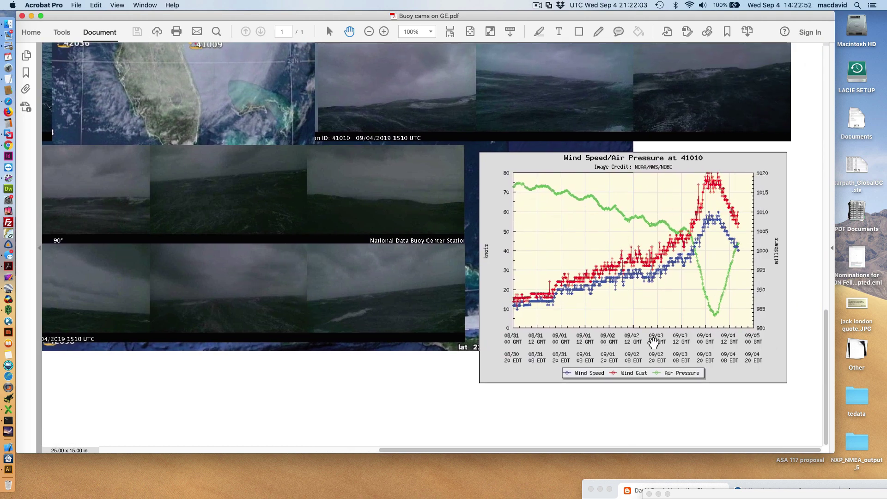
Step: Slide the Acrobat window about 450 px left and pan onto buoy 41009's camera panorama
left_click_drag(689, 17, 478, 16)
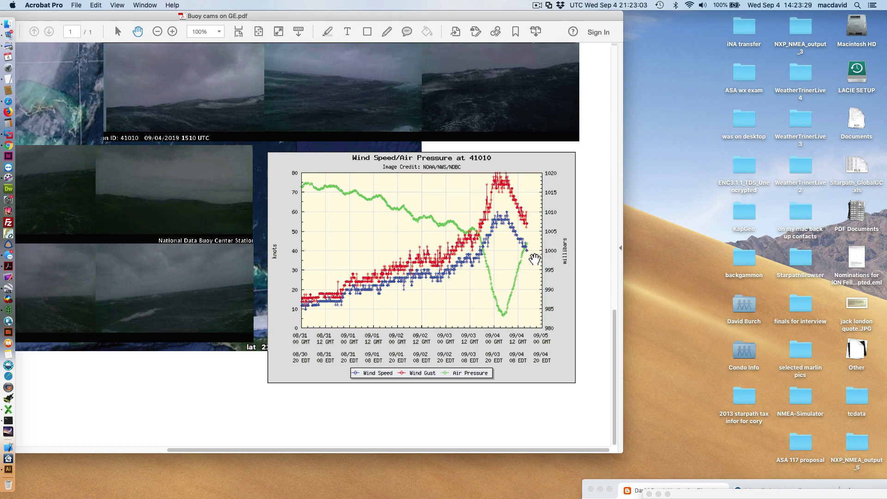
left_click_drag(218, 214, 491, 195)
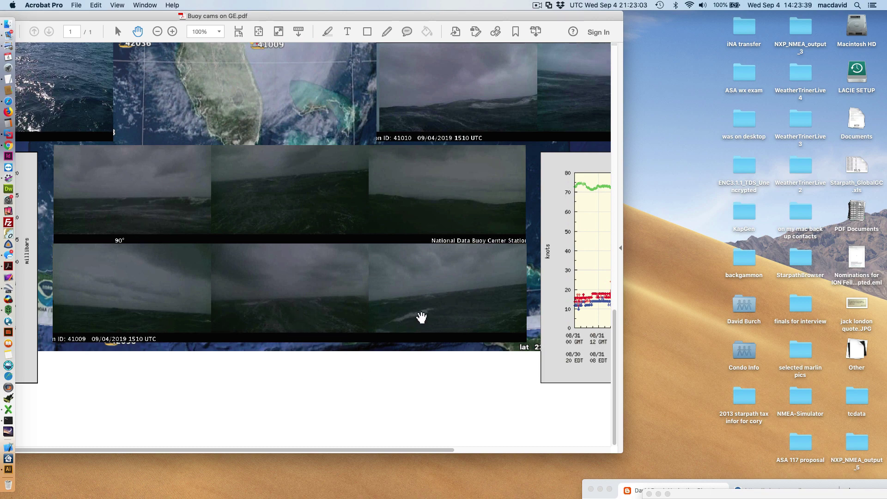
Step: Pan the page to show buoy 41010's 1510 UTC camera panorama above its chart
left_click_drag(398, 311, 150, 283)
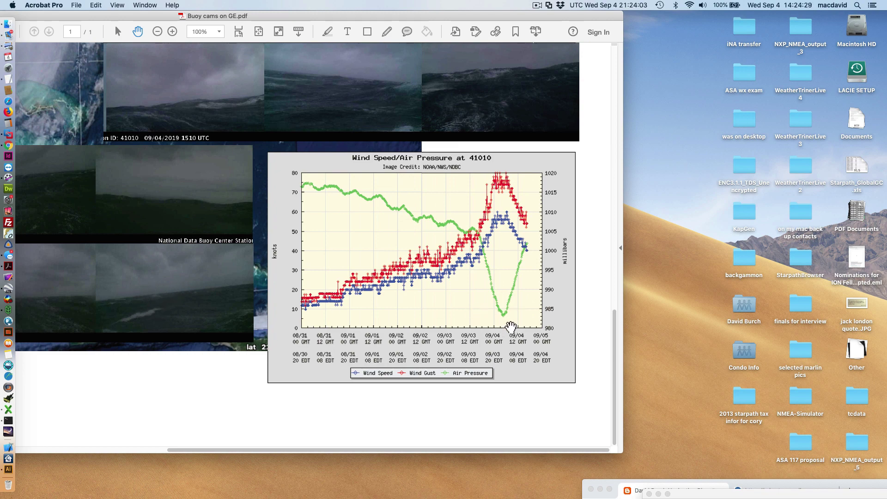
left_click_drag(395, 212, 363, 327)
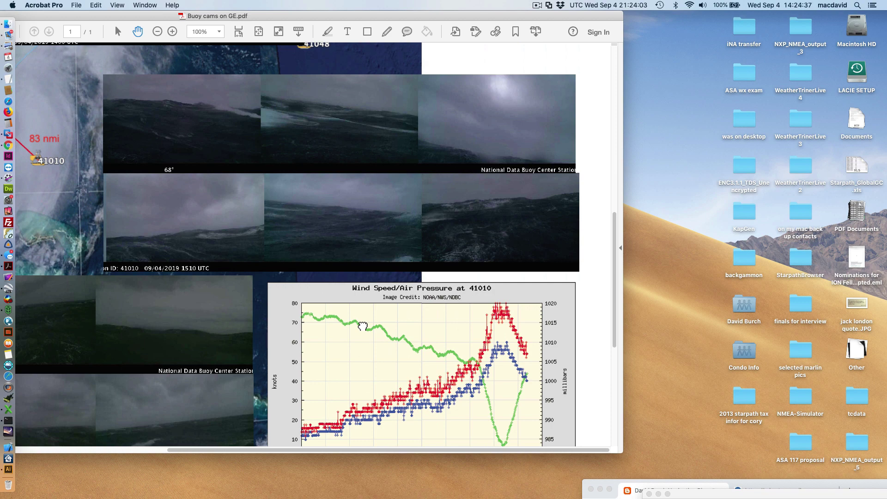
Step: Scroll to buoy 41009's wind/pressure chart and maximize the Acrobat window to nearly full screen
left_click_drag(362, 230, 376, 252)
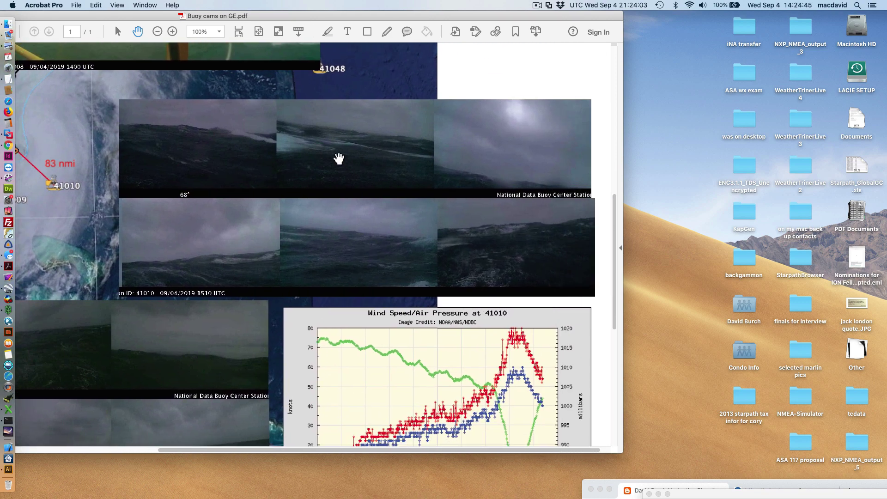
scroll(341, 163, "down", 4)
scroll(341, 162, "left", 4)
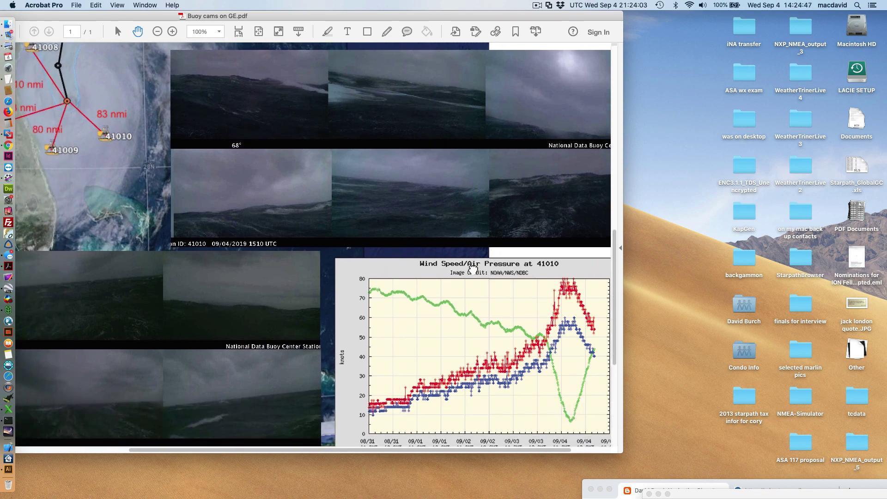
scroll(526, 234, "left", 5)
scroll(526, 235, "down", 1)
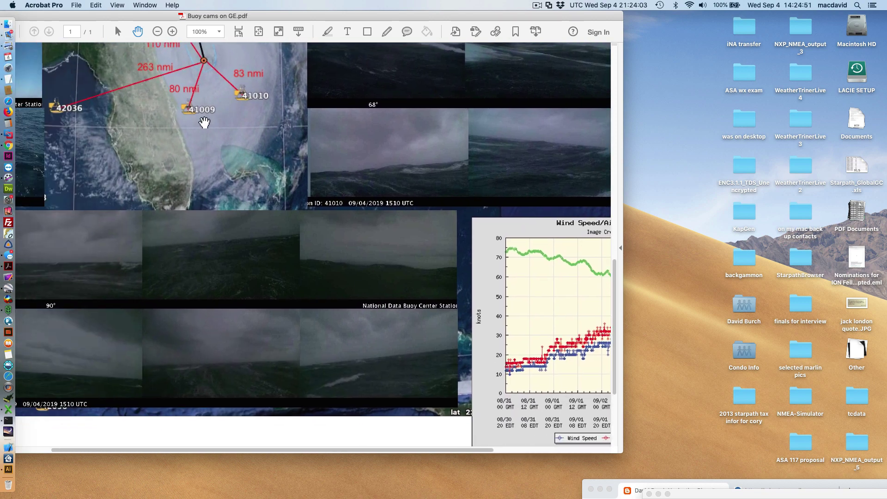
scroll(535, 308, "right", 10)
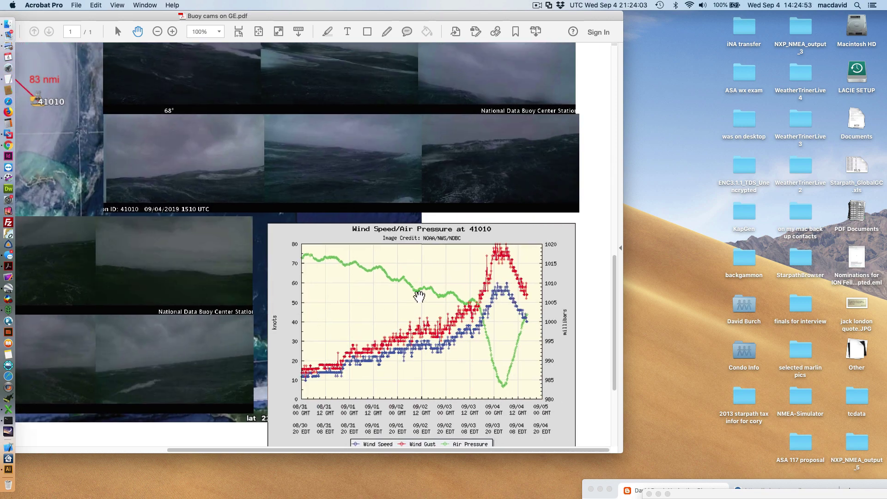
scroll(446, 332, "up", 4)
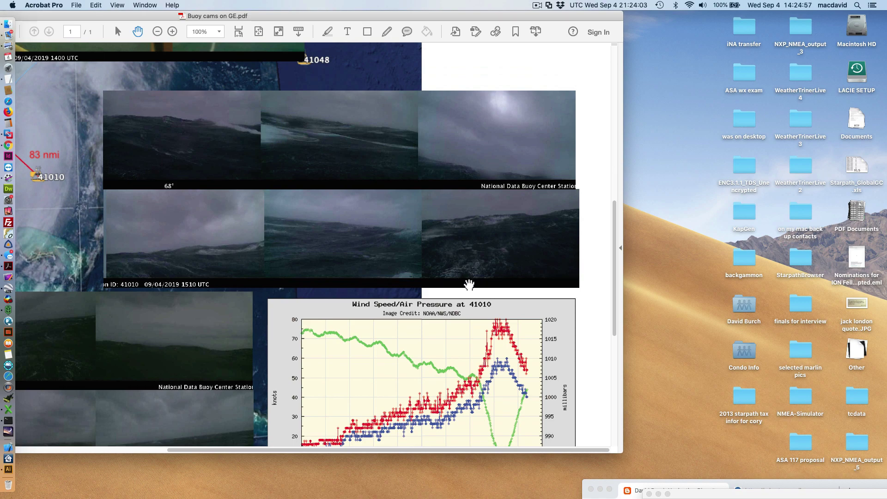
scroll(346, 269, "left", 20)
scroll(346, 268, "down", 4)
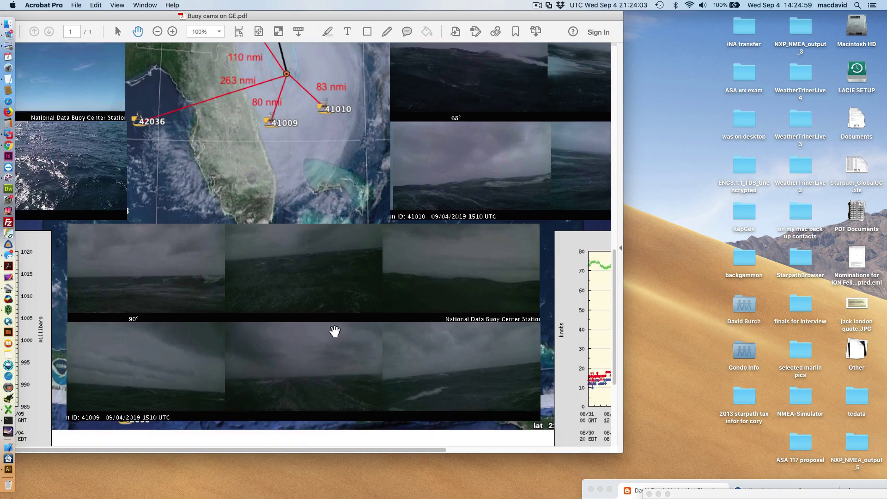
scroll(486, 275, "down", 3)
scroll(486, 275, "left", 3)
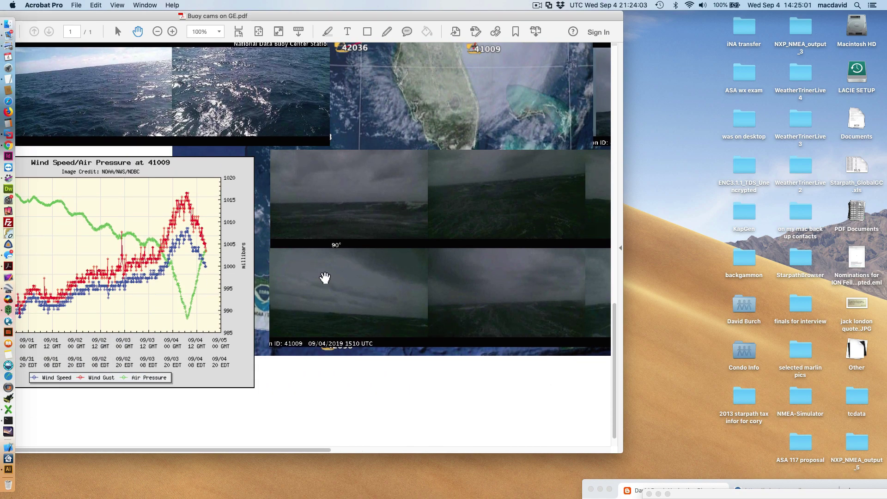
double_click(365, 19)
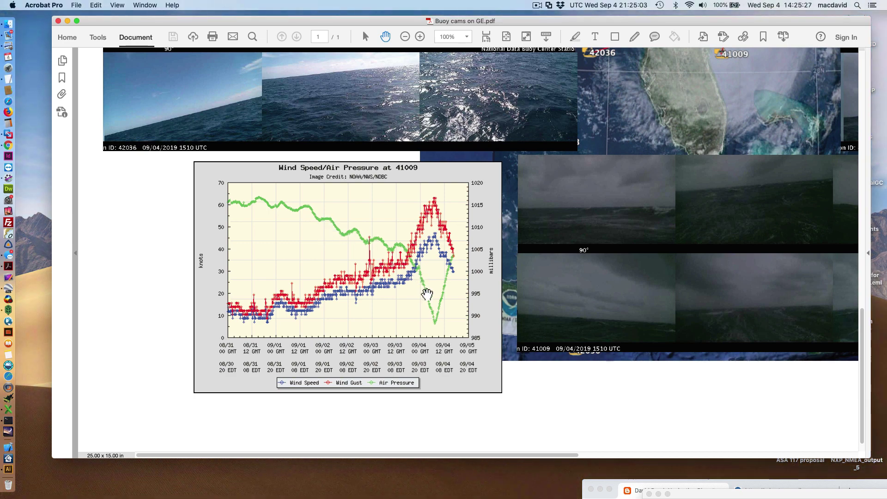
Step: Scroll over the hurricane map's buoy distances, then switch to Google Earth Pro's Dorian buoy map
scroll(495, 224, "up", 10)
scroll(495, 225, "right", 10)
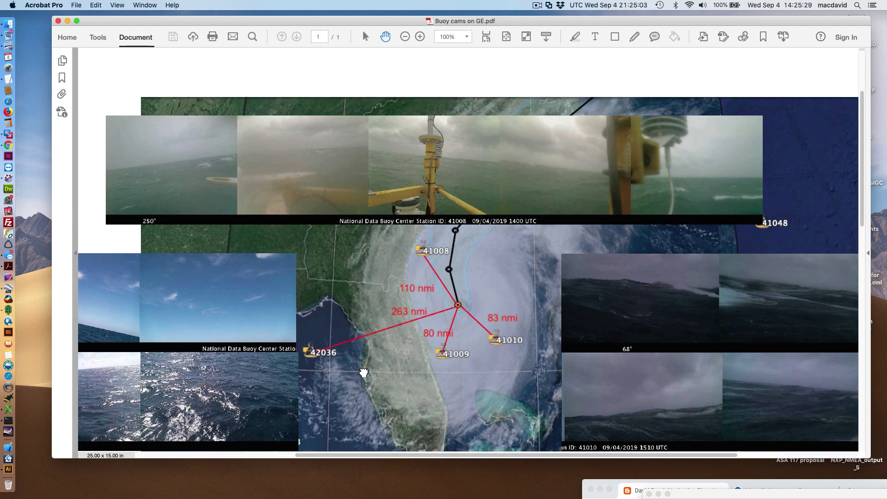
scroll(467, 192, "down", 2)
scroll(467, 192, "left", 3)
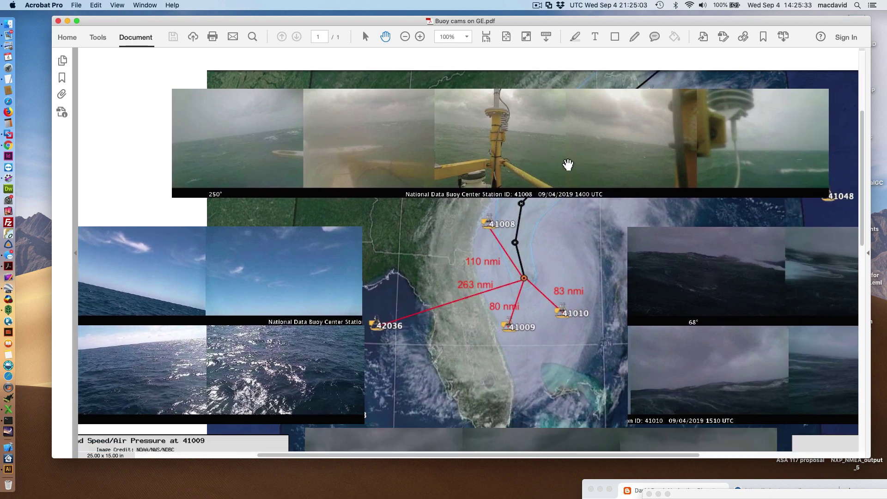
scroll(525, 149, "right", 3)
scroll(525, 148, "down", 1)
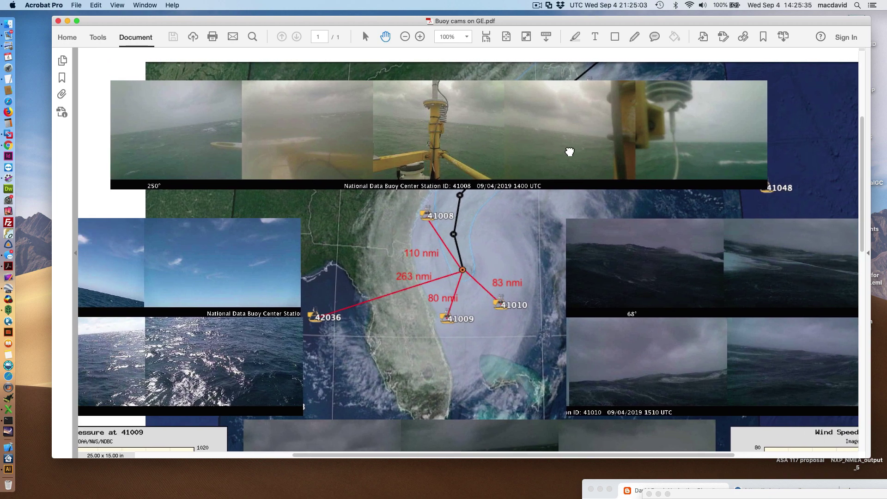
scroll(513, 143, "left", 5)
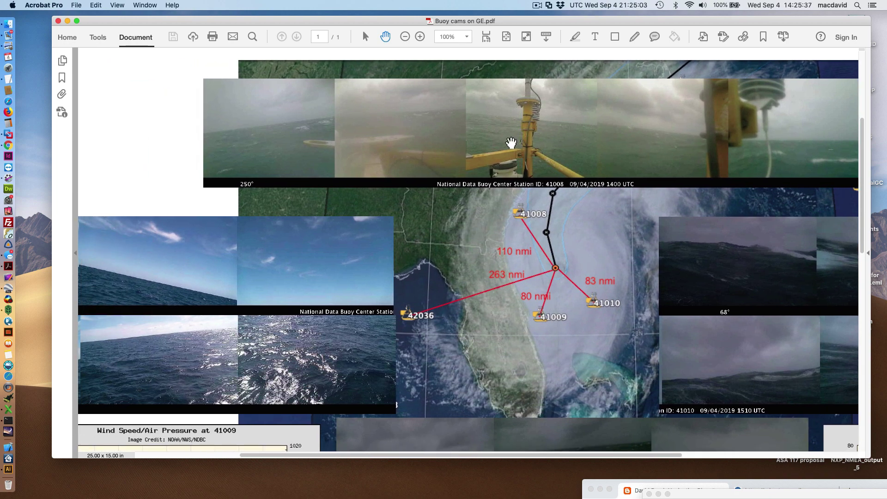
scroll(476, 244, "down", 1)
scroll(476, 245, "down", 3)
scroll(476, 245, "right", 3)
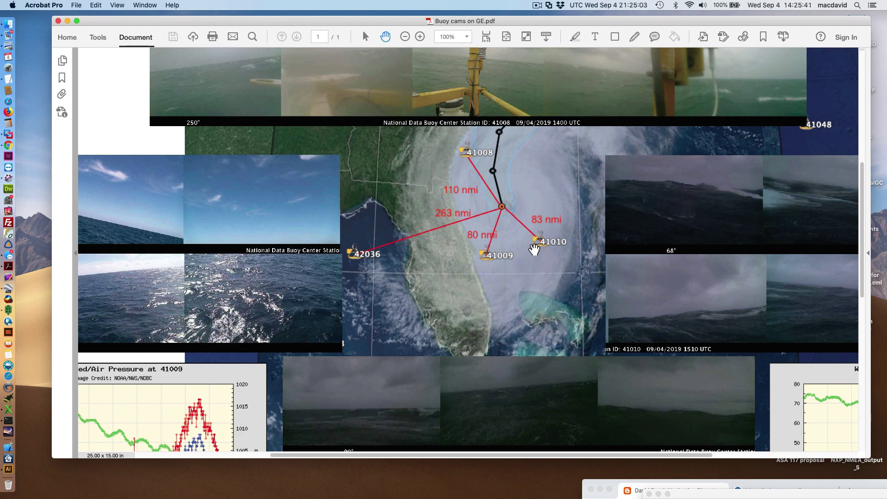
scroll(535, 250, "down", 3)
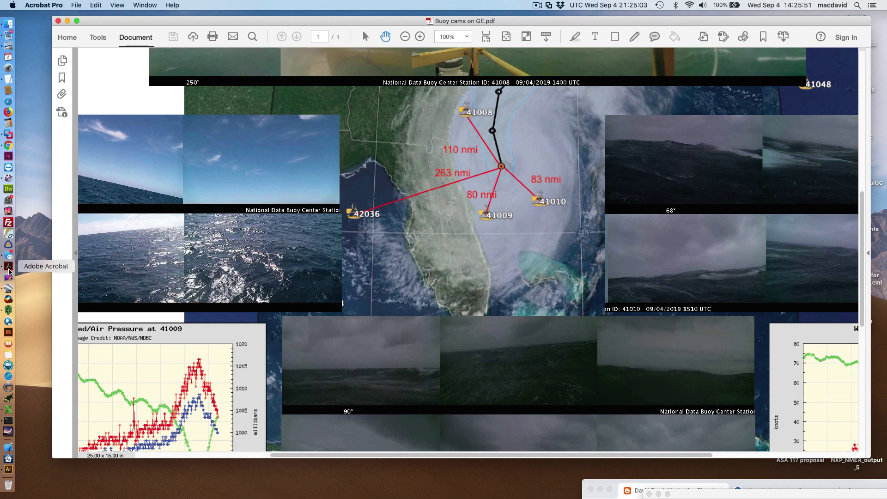
left_click(9, 291)
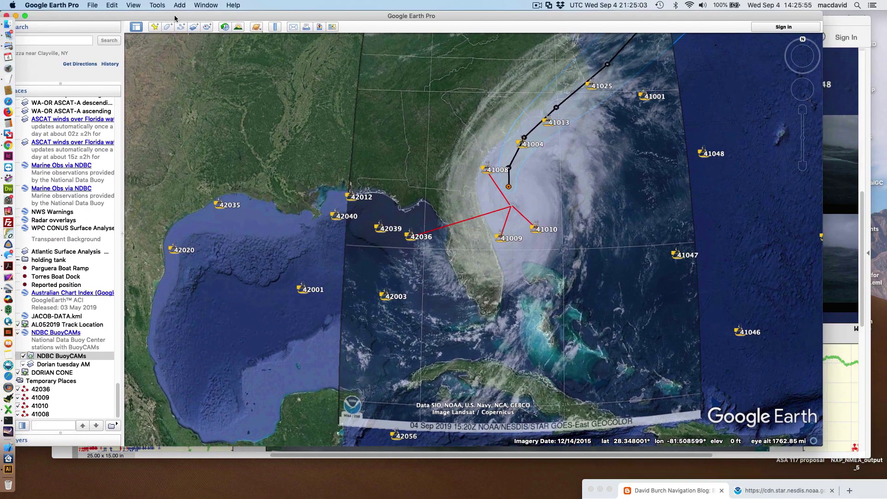
Step: Zoom out to the globe, center North America, then zoom in on Hurricane Dorian's overlay
scroll(527, 254, "down", 5)
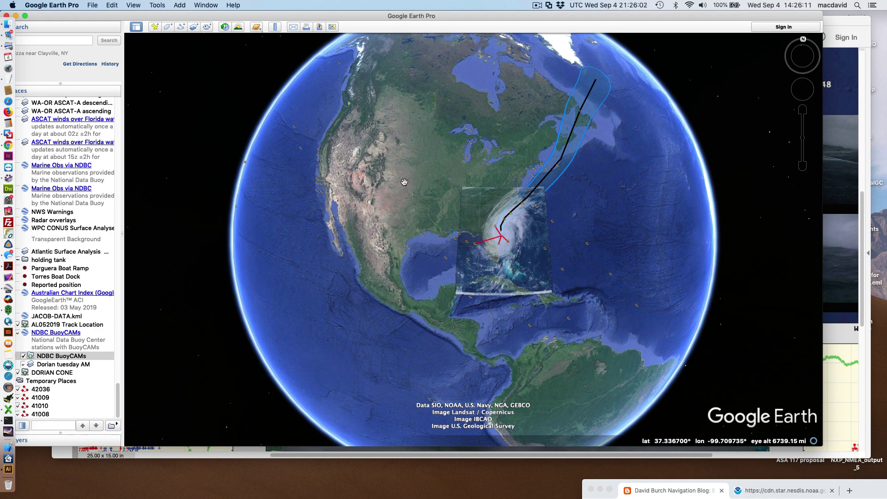
left_click_drag(404, 182, 408, 210)
scroll(495, 261, "up", 5)
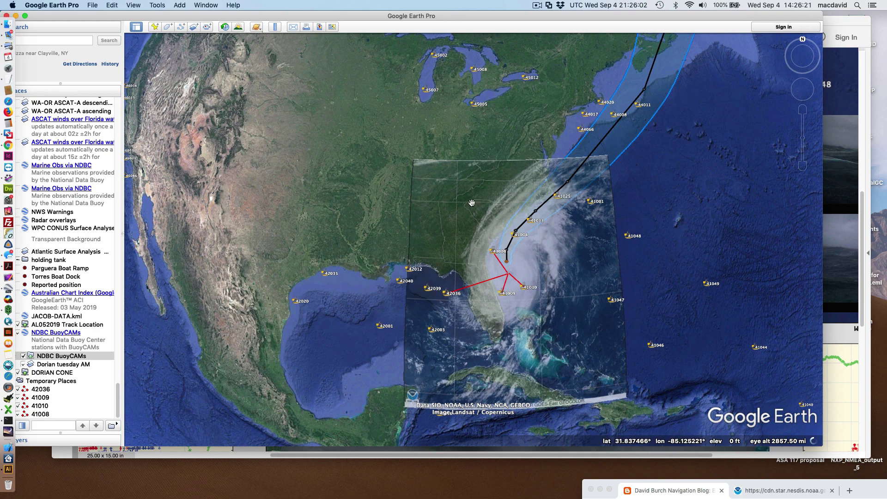
left_click_drag(450, 110, 469, 104)
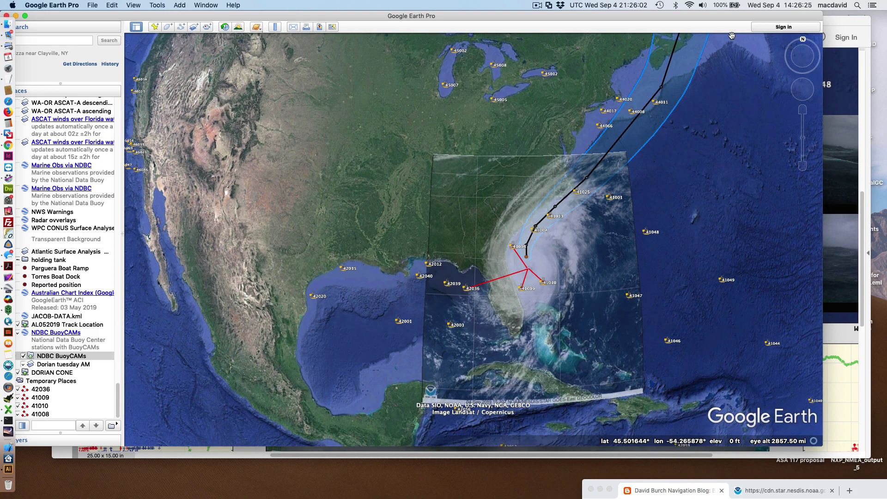
Step: Move the Google Earth window aside and bring the Buoy cams on GE.pdf back to front
left_click_drag(702, 23, 710, 337)
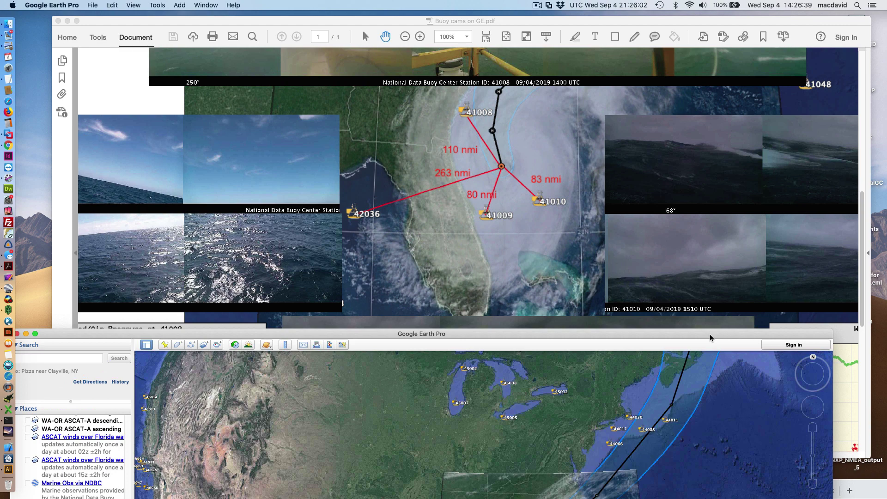
double_click(711, 334)
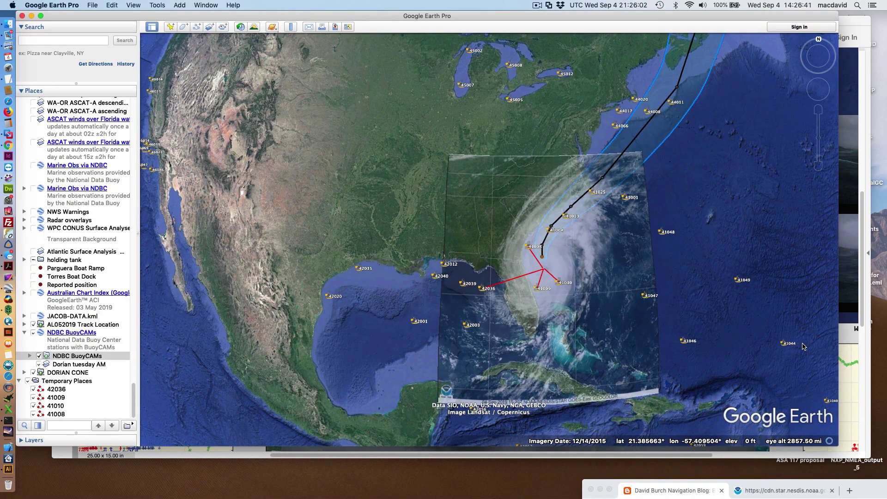
left_click(855, 366)
Step: Pan the composite to frame buoy 41010's camera photos and its wind/pressure chart
left_click_drag(758, 336, 561, 227)
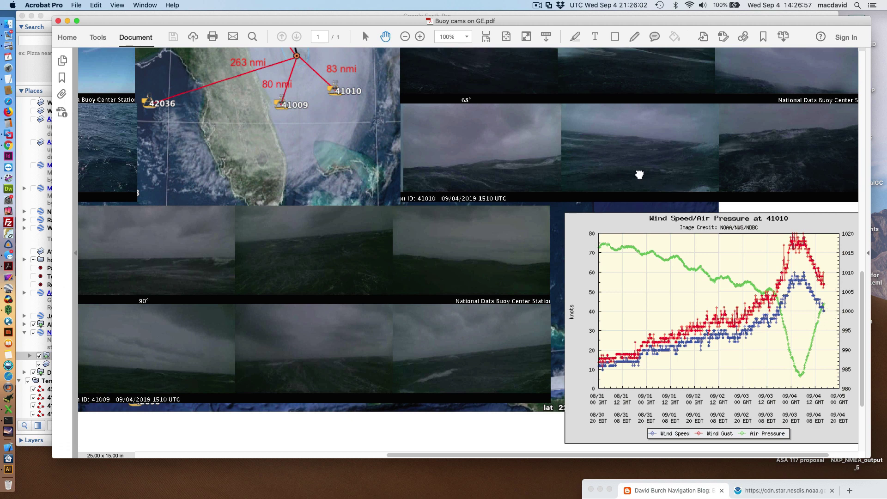
left_click_drag(640, 177, 592, 175)
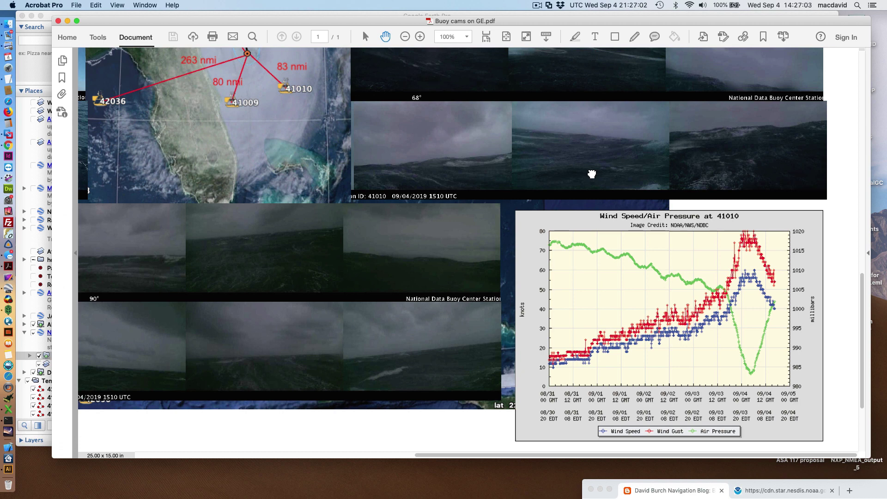
left_click_drag(592, 174, 550, 126)
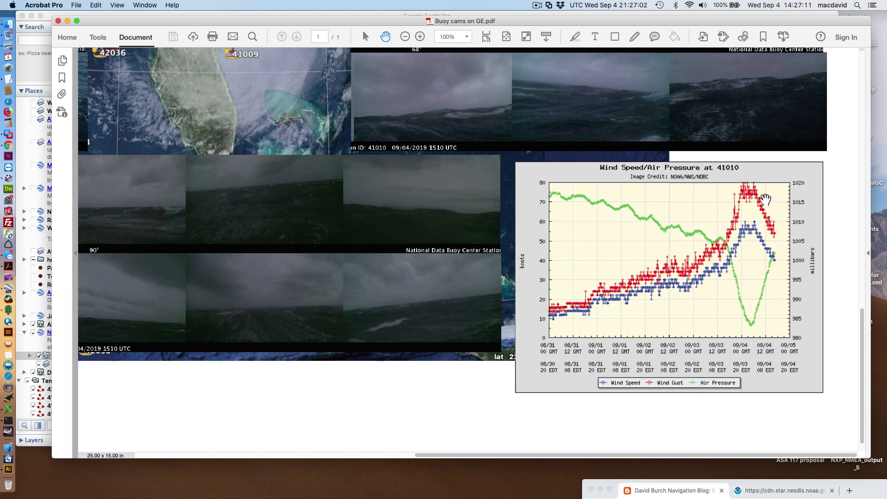
scroll(685, 229, "up", 2)
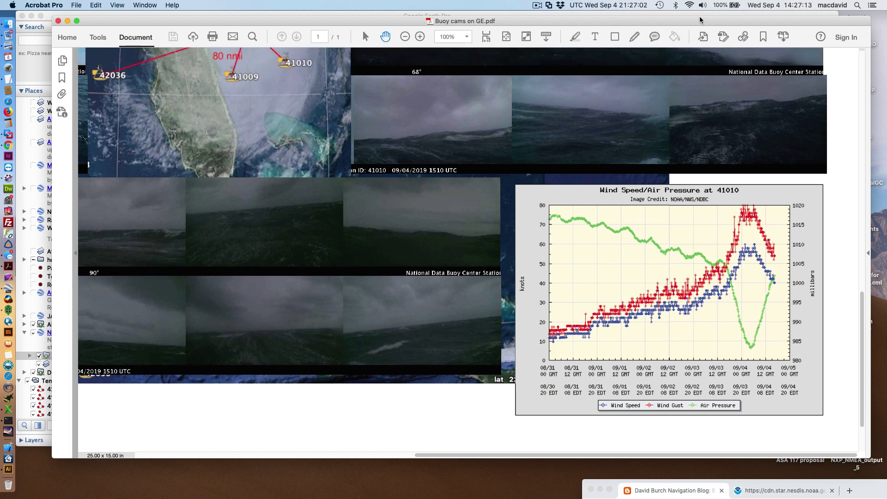